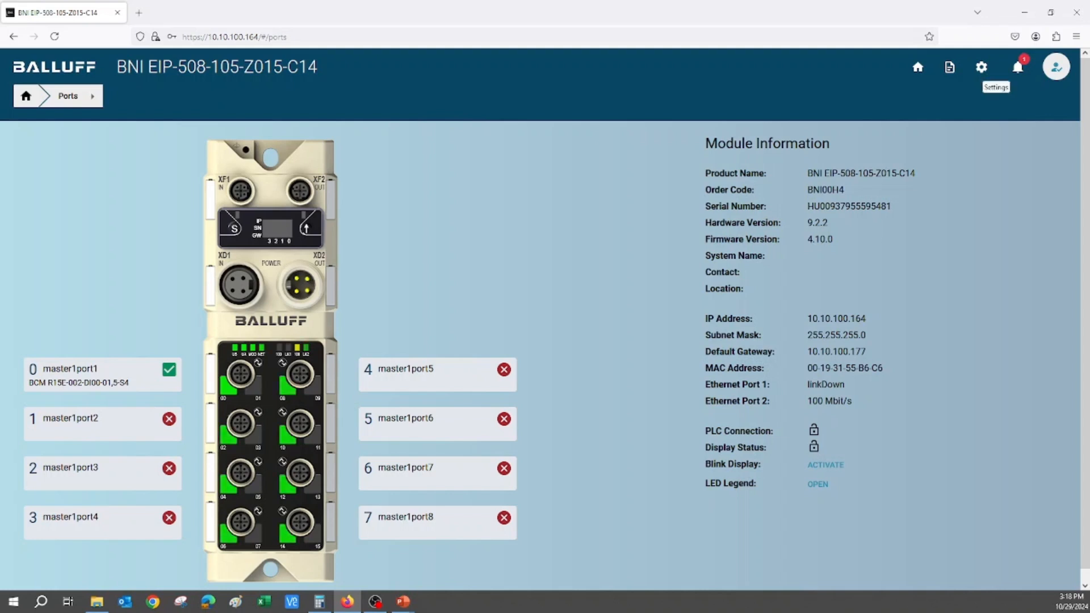
Switch REST API Security off and back on in the module's general settings, and save the security configuration
left_click(982, 67)
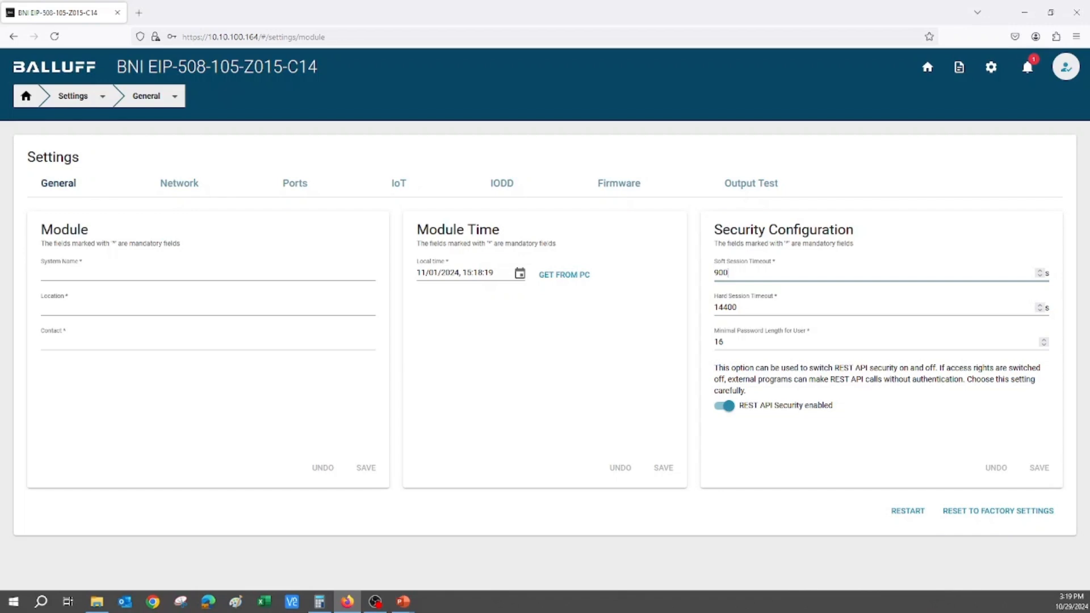
left_click(729, 405)
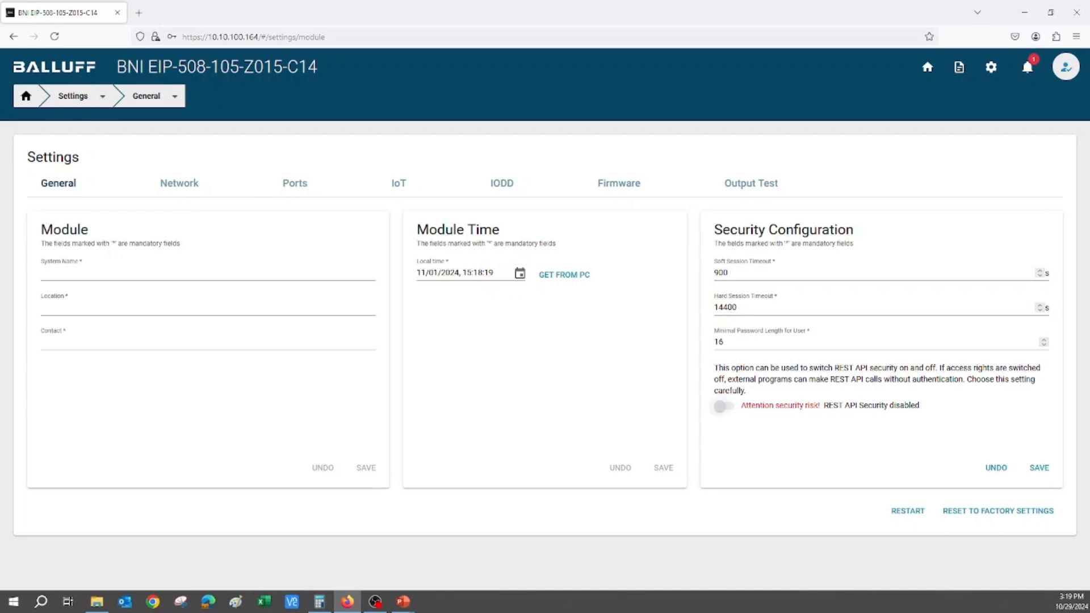
left_click(724, 406)
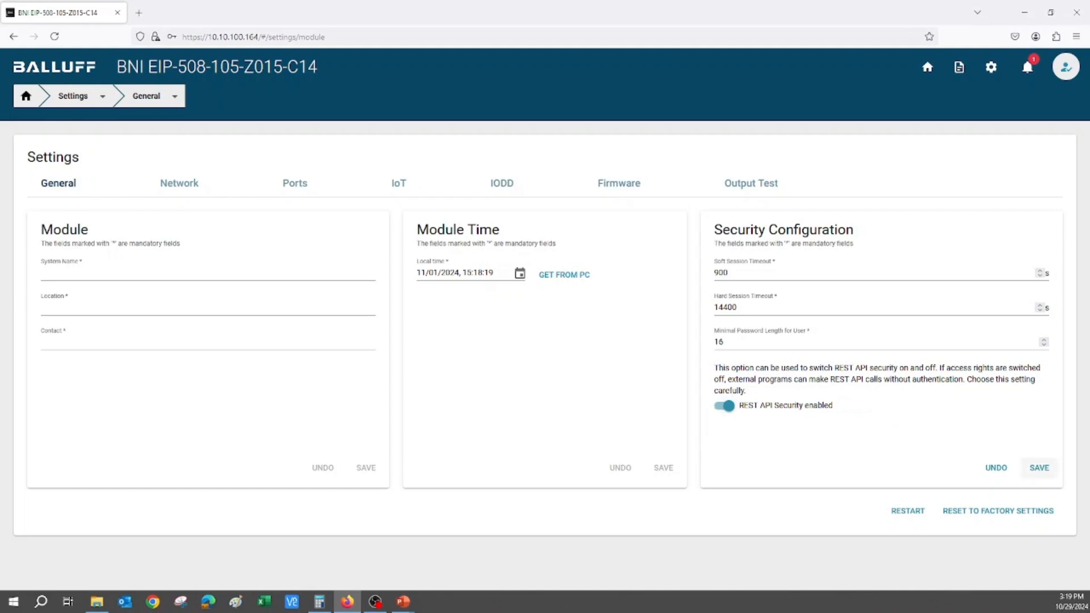
left_click(1039, 467)
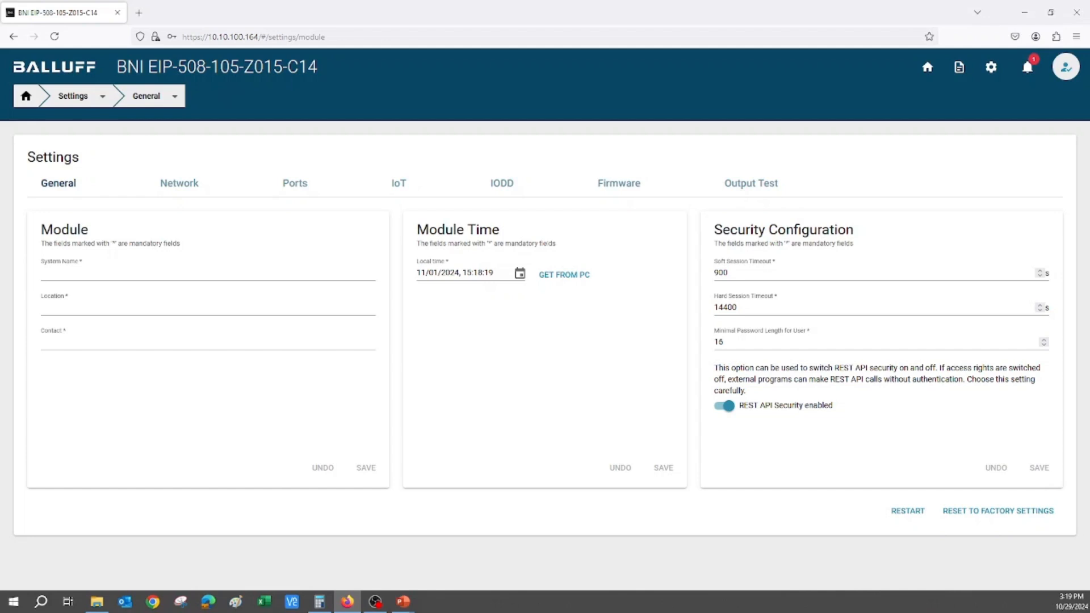
Start creating a new user in User Management with the username user1
left_click(1066, 66)
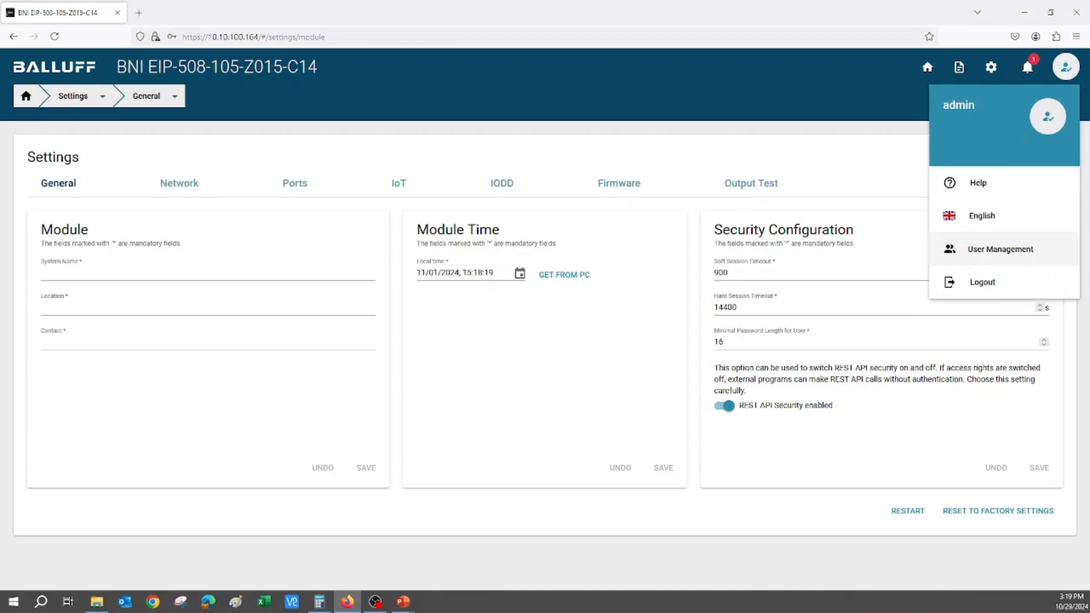
left_click(1000, 249)
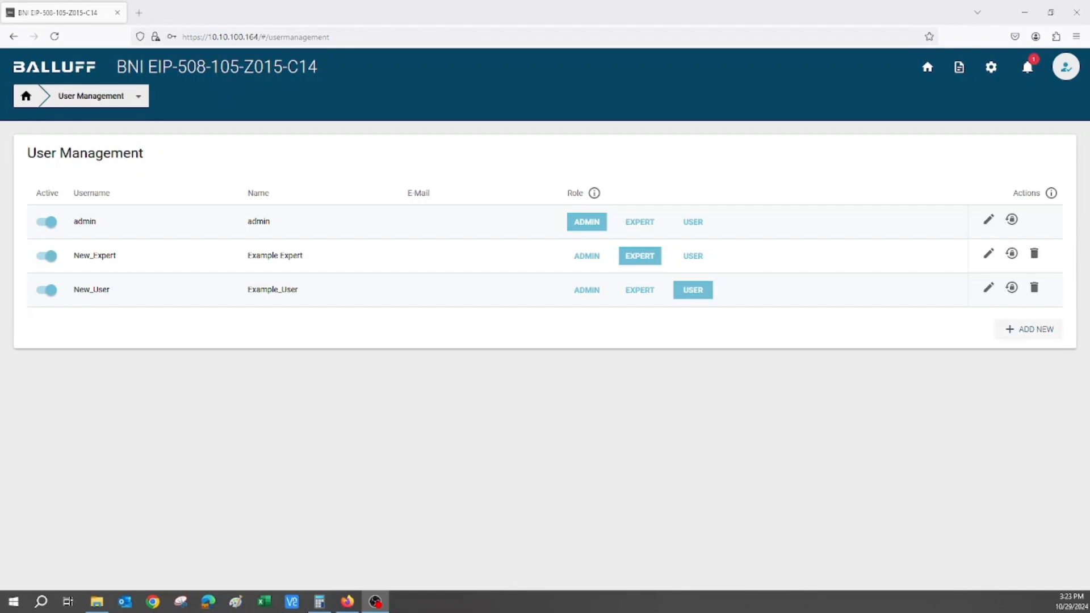
left_click(1029, 329)
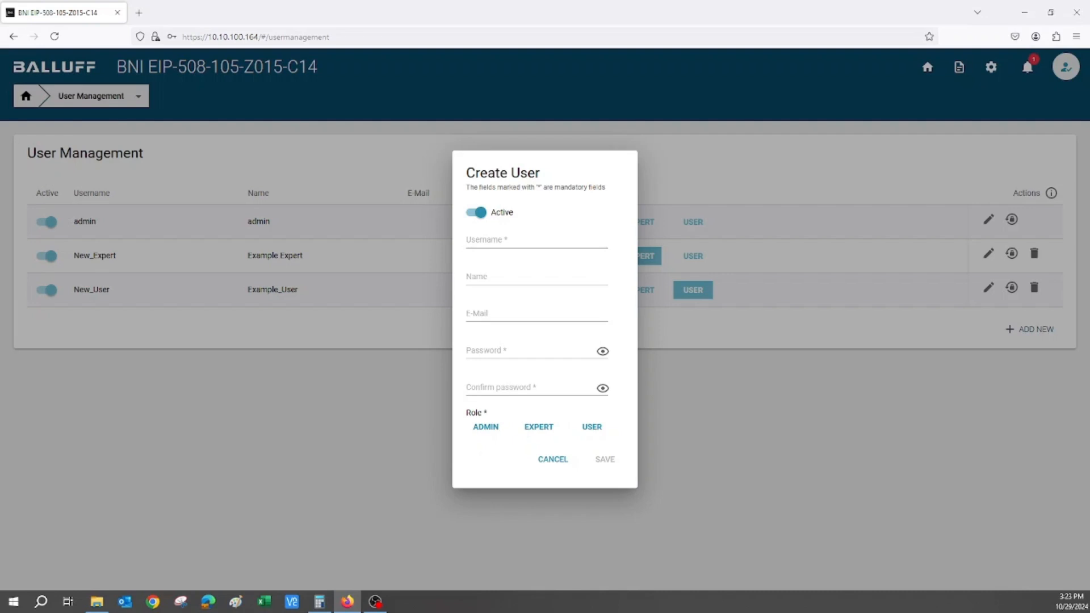
left_click(536, 240)
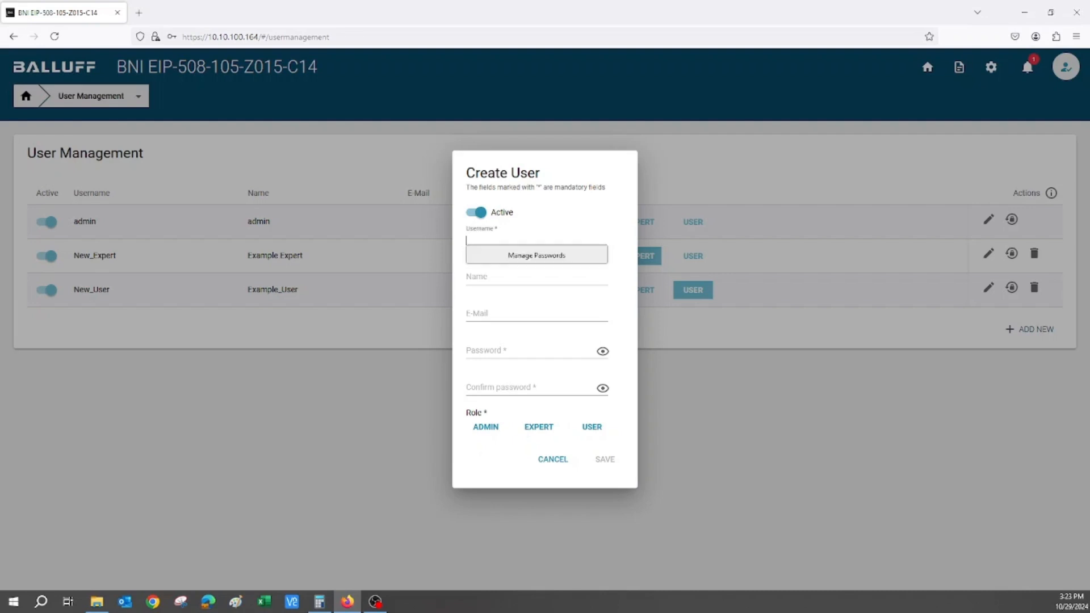
type("user1")
Enter a trial password for the new user and check the password validation requirements
left_click(530, 350)
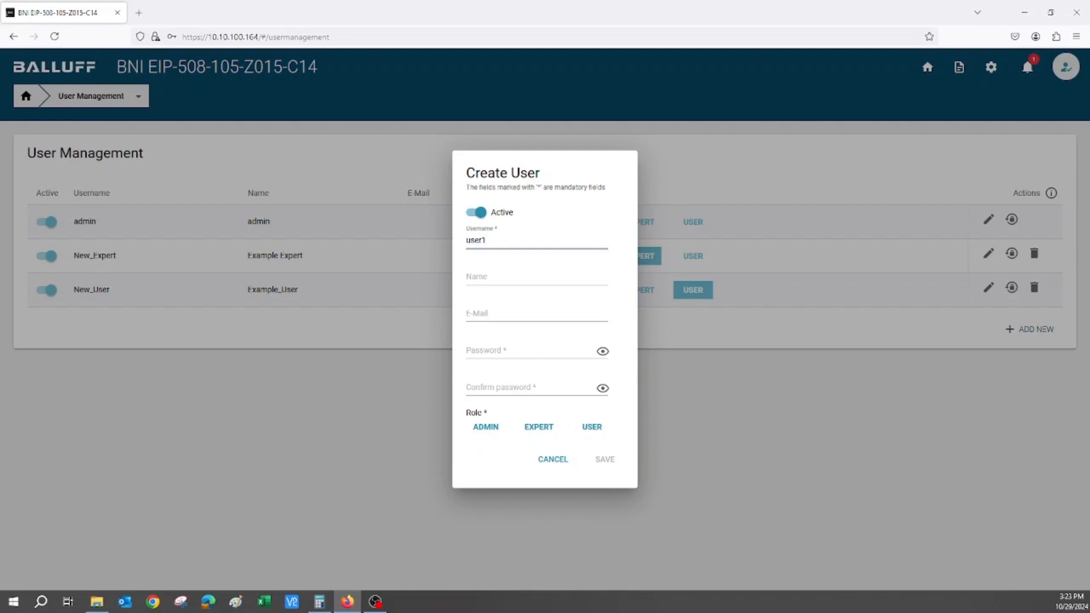
type("1234567")
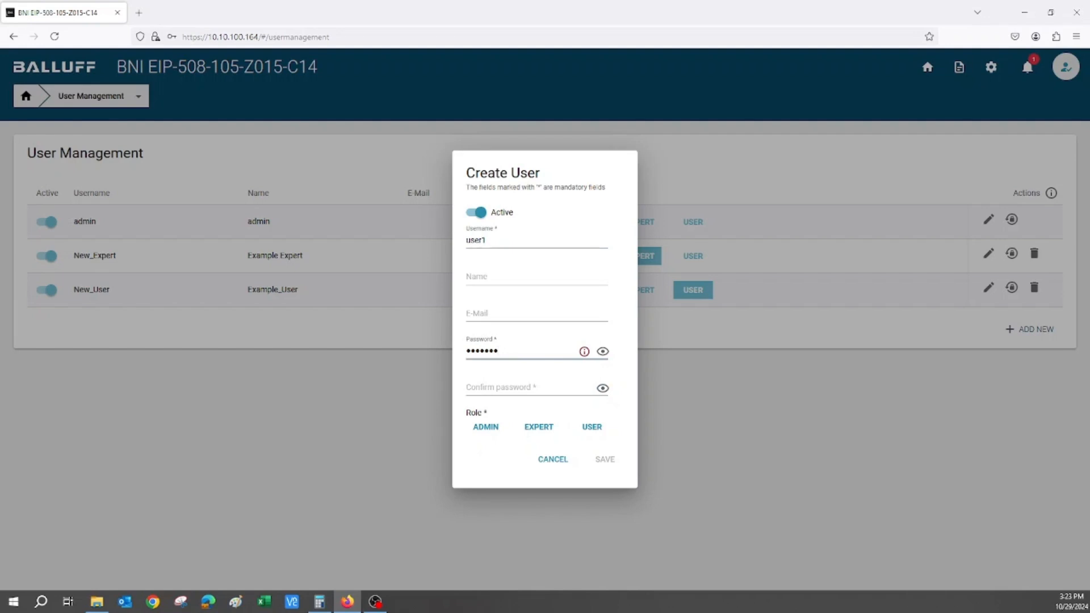
left_click(585, 352)
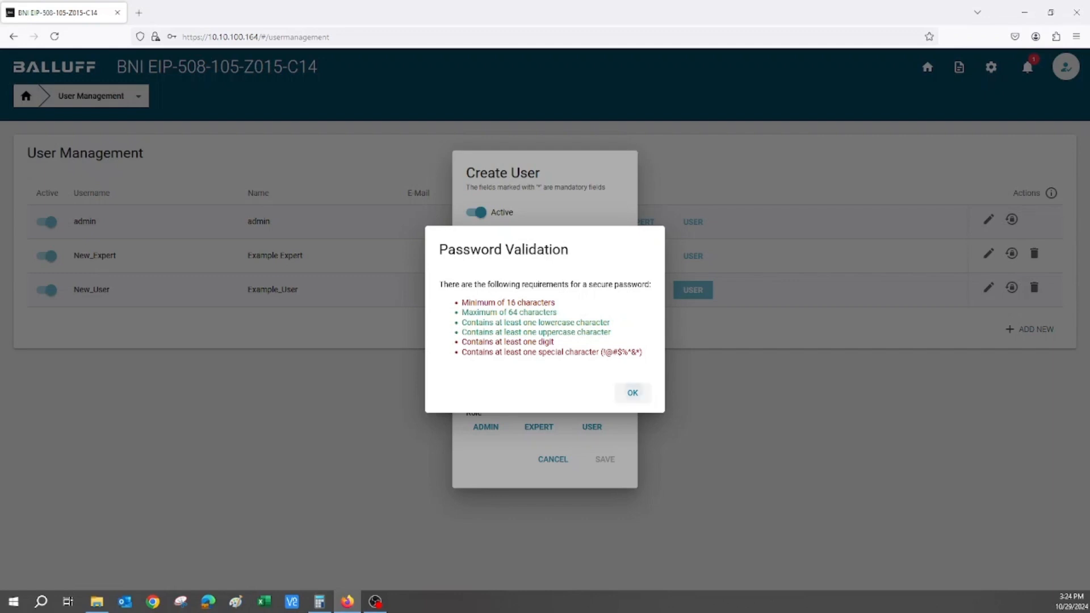
left_click(632, 393)
Replace the new user's password with one that meets the password requirements
left_click(506, 350)
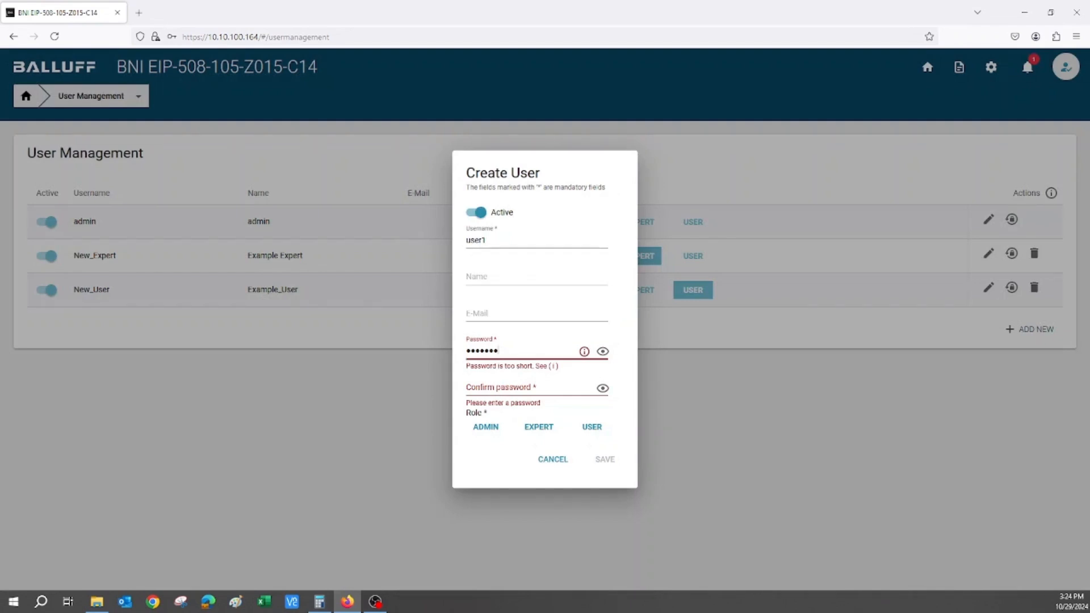
key("BackSpace")
key("BackSpace")
key("BackSpace")
key("BackSpace")
key("BackSpace")
key("BackSpace")
key("BackSpace")
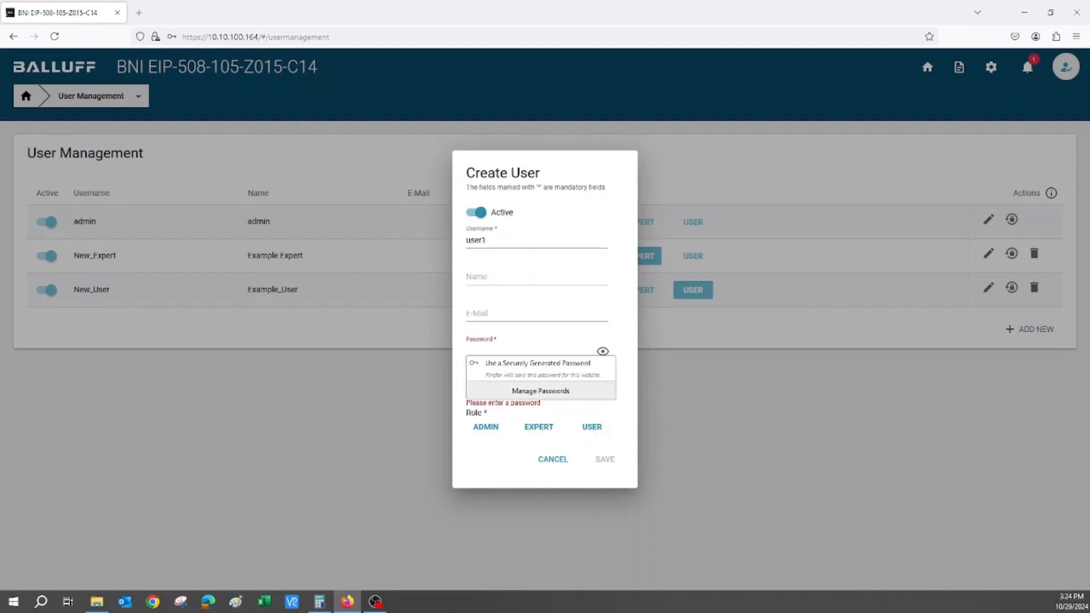
type("*******")
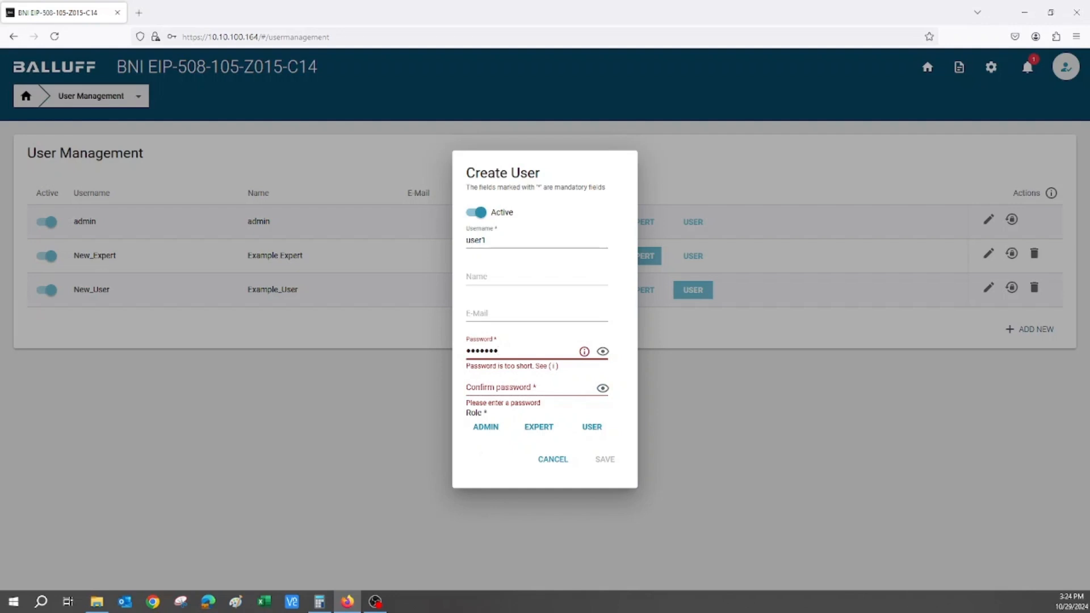
type("************")
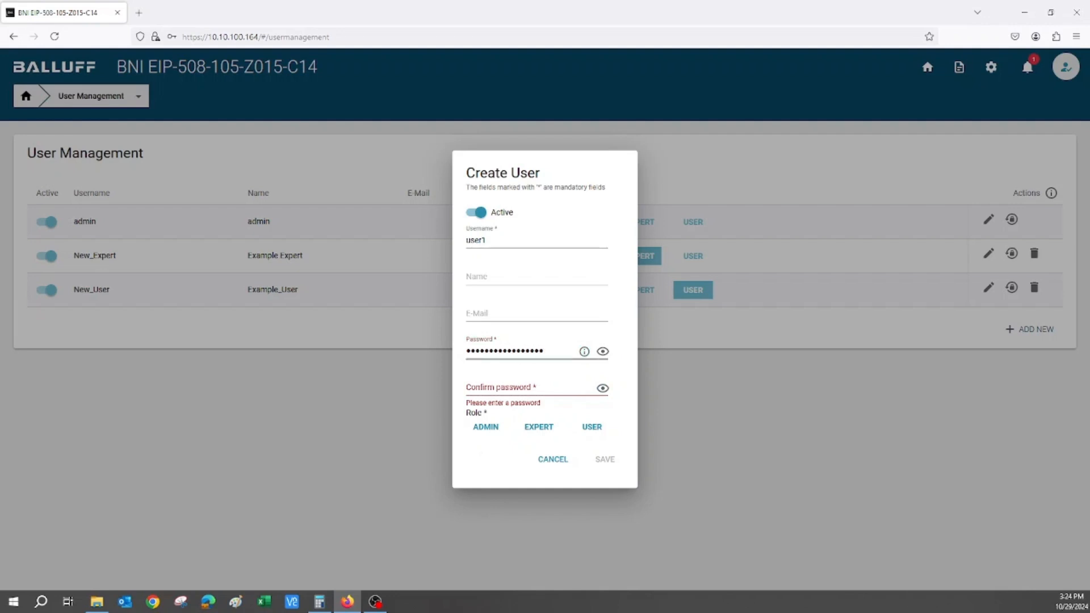
Repeat the password in the confirmation field and create the account with the User role
left_click(499, 387)
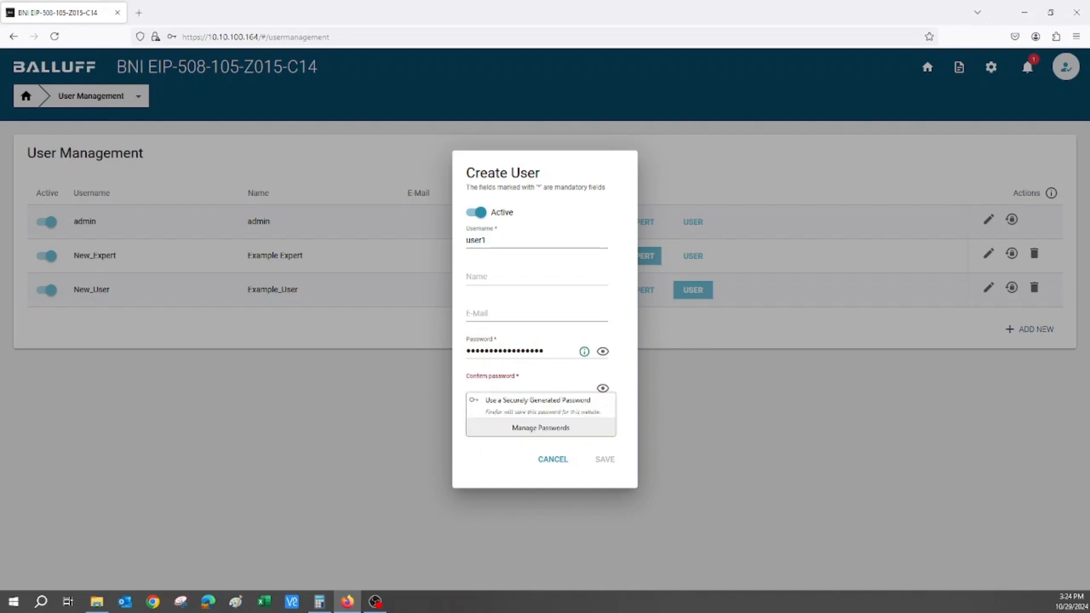
type("*******")
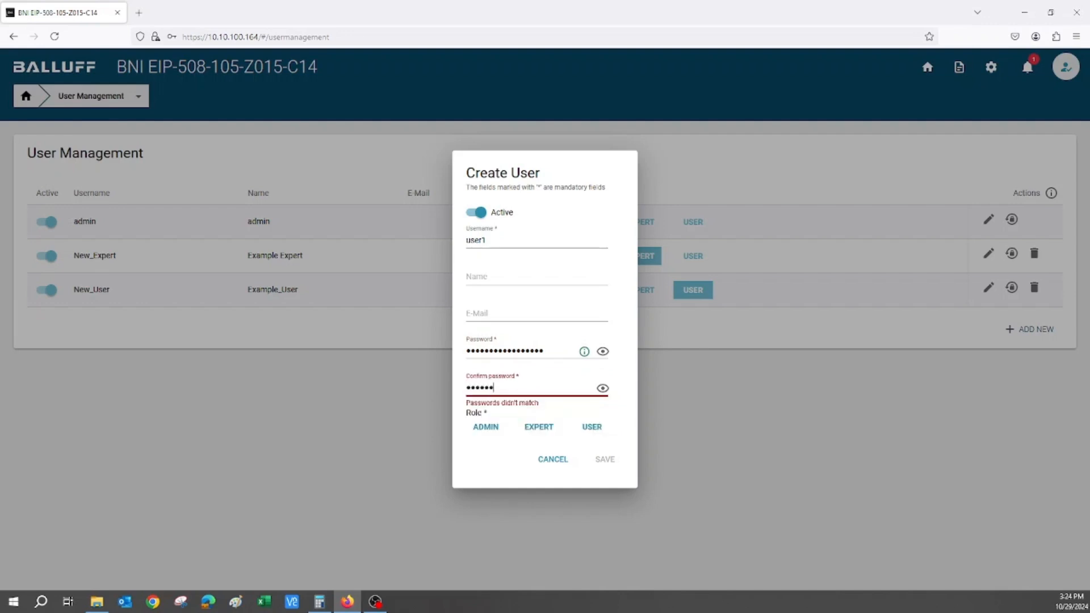
type("**********")
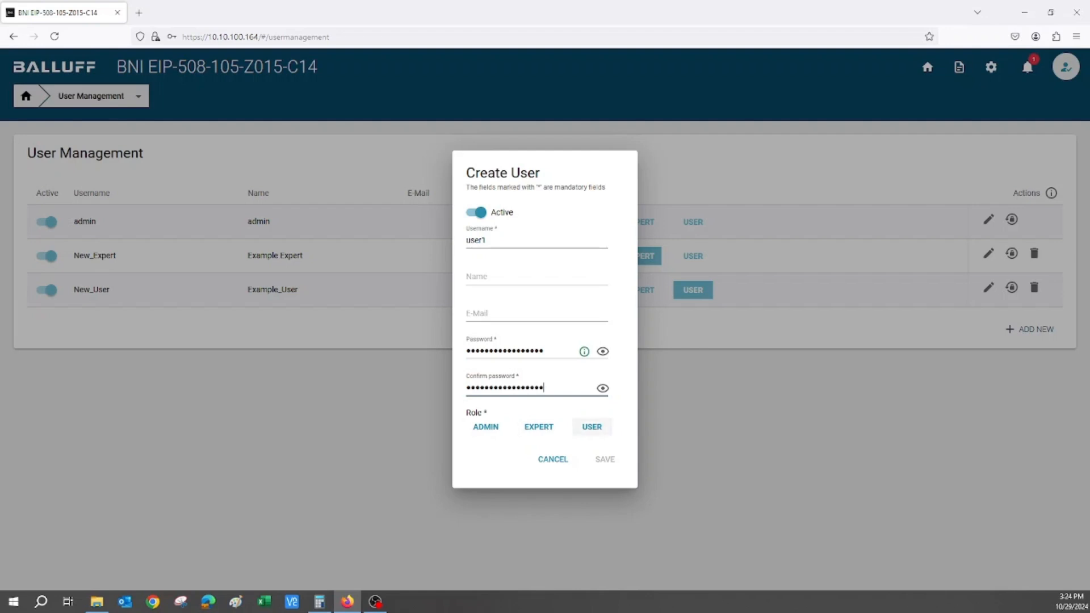
left_click(591, 427)
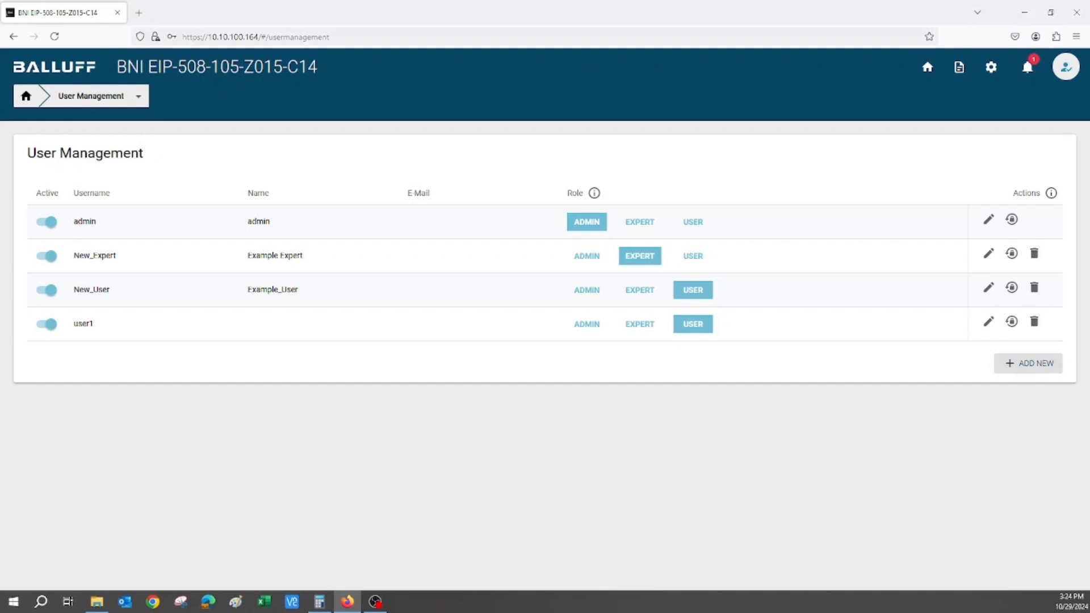
Edit the user1 account and set its name to User 1
left_click(988, 321)
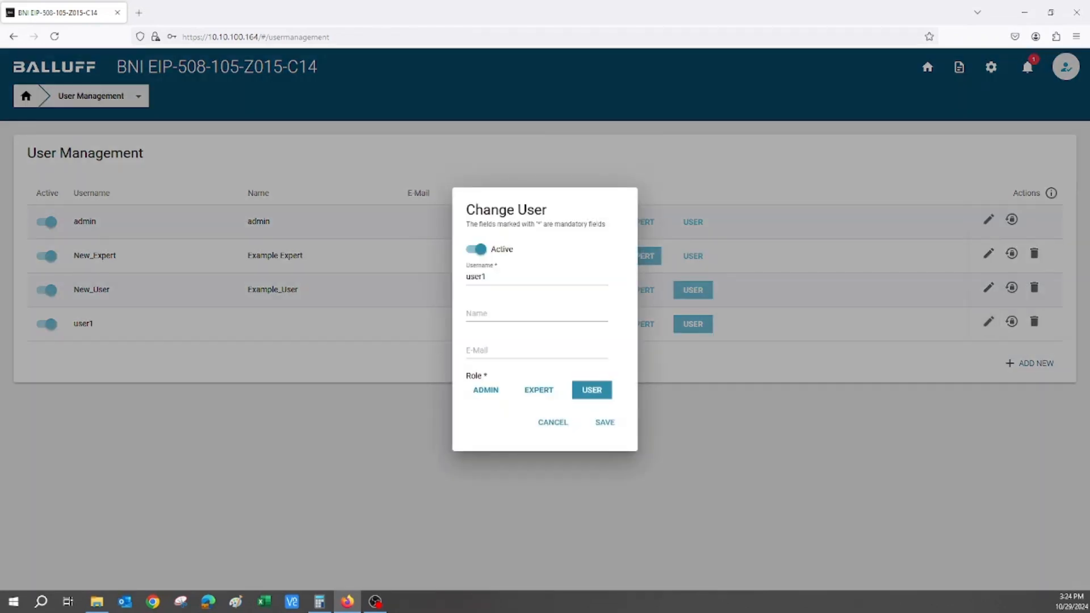
left_click(537, 314)
type("User 1")
key("Tab")
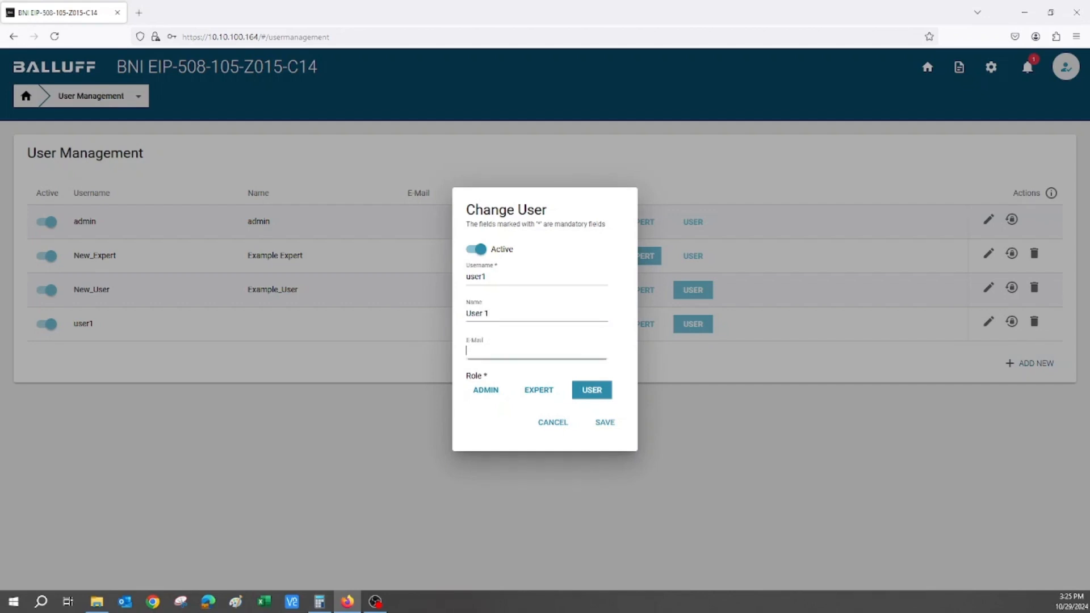
Switch user1 to the Expert role and back to User, toggle Active off and on, and save the account
left_click(538, 389)
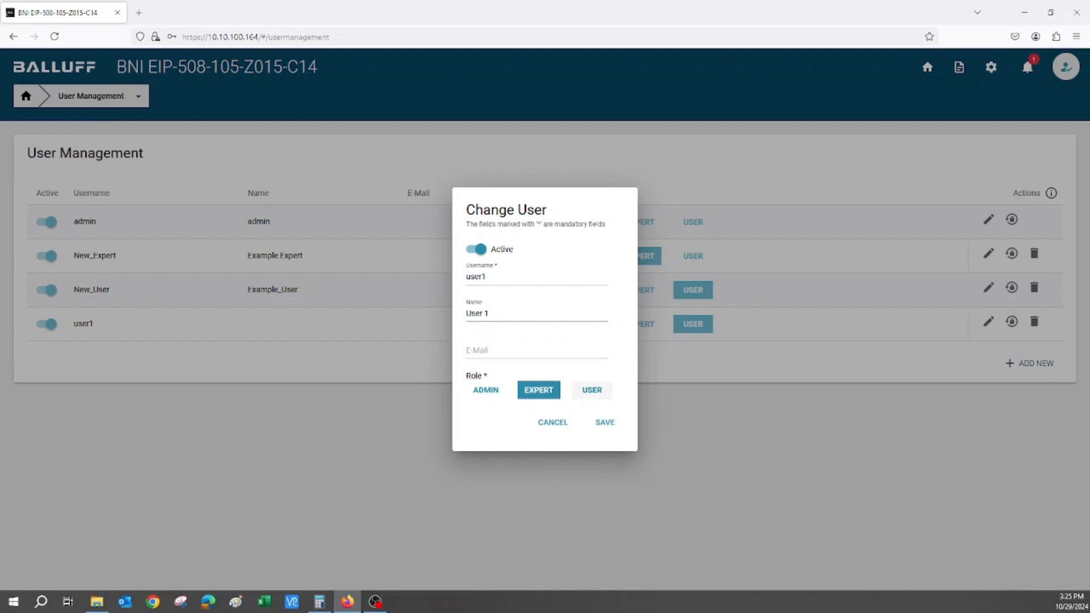
left_click(591, 390)
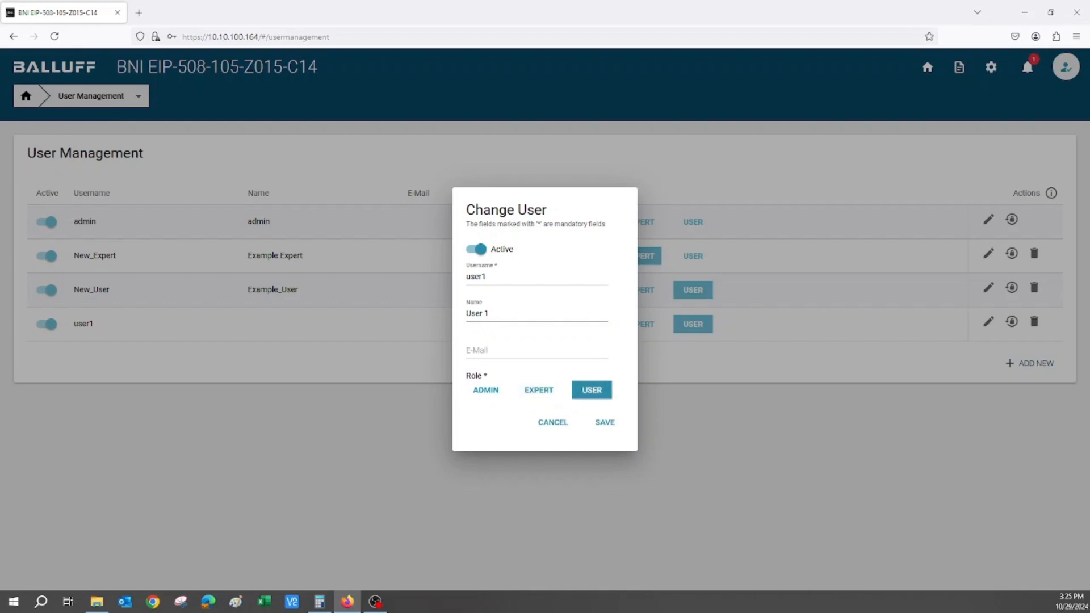
left_click(476, 250)
left_click(476, 250)
left_click(605, 421)
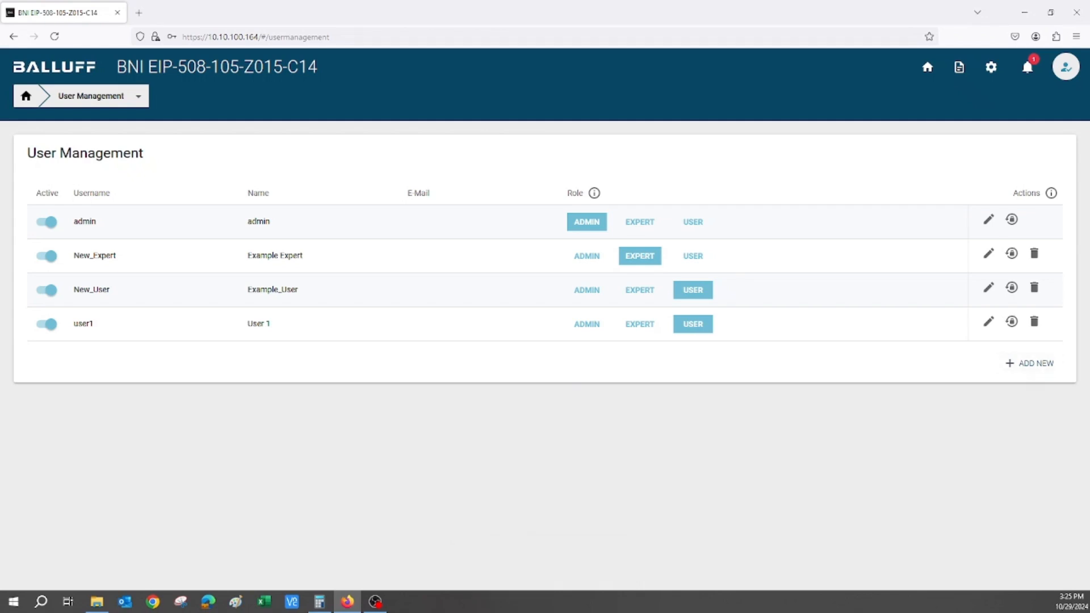
Examine the password change form for user1 and leave it without changing anything
left_click(1011, 321)
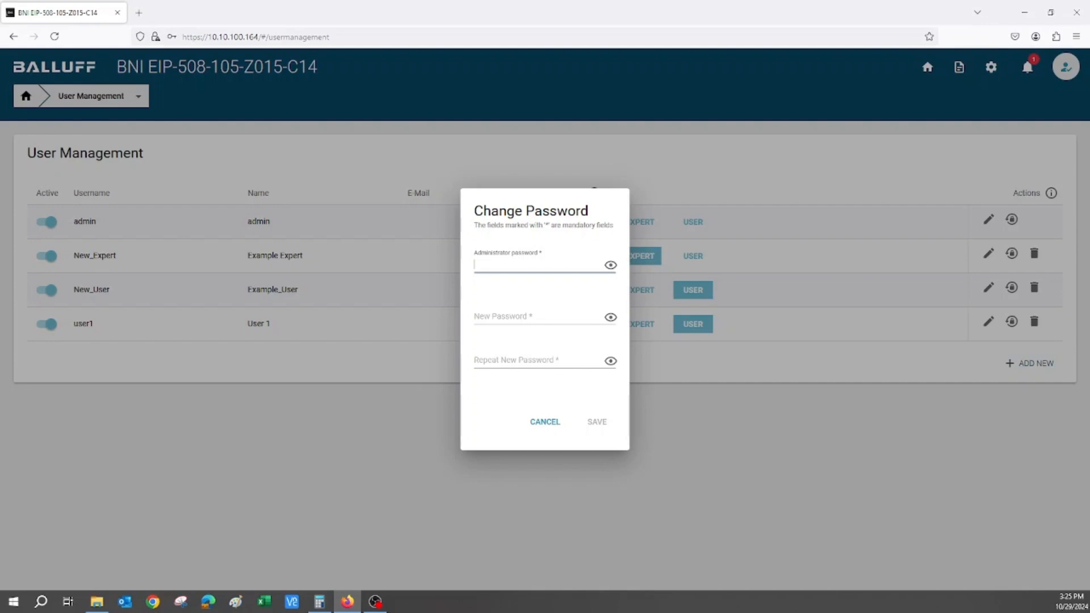
left_click(538, 317)
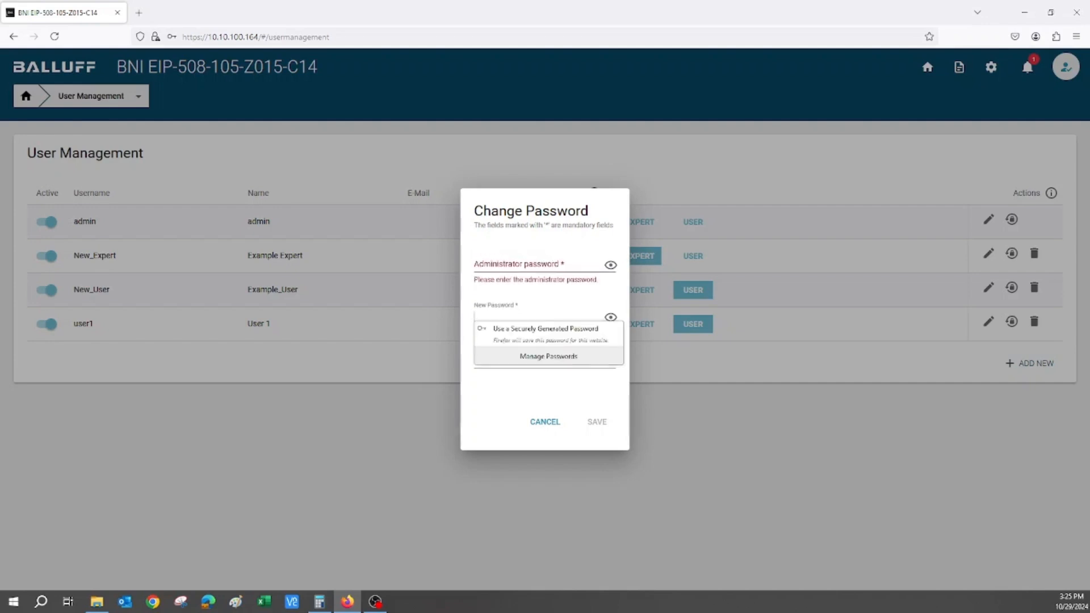
left_click(543, 393)
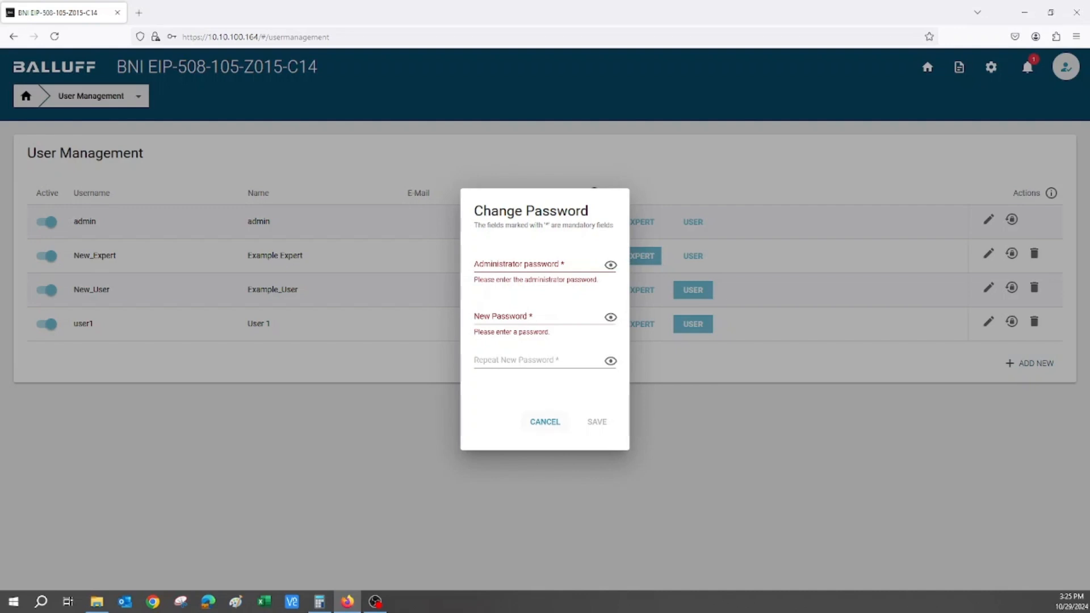
left_click(545, 422)
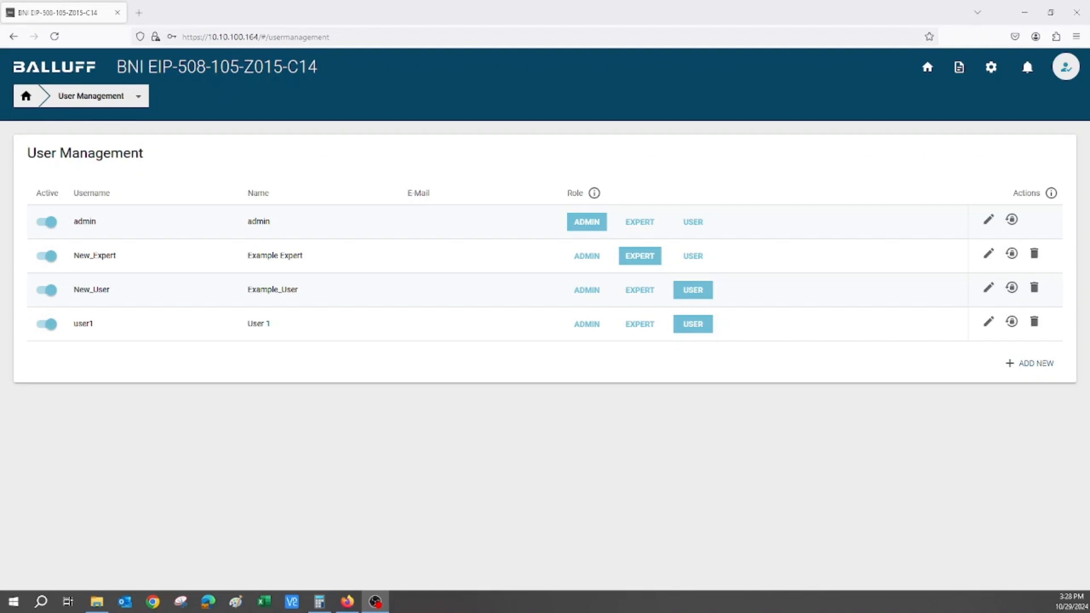
Return to the module's port overview and open the Parameter section of the IO-Link device on port 0 (master1port1)
left_click(927, 67)
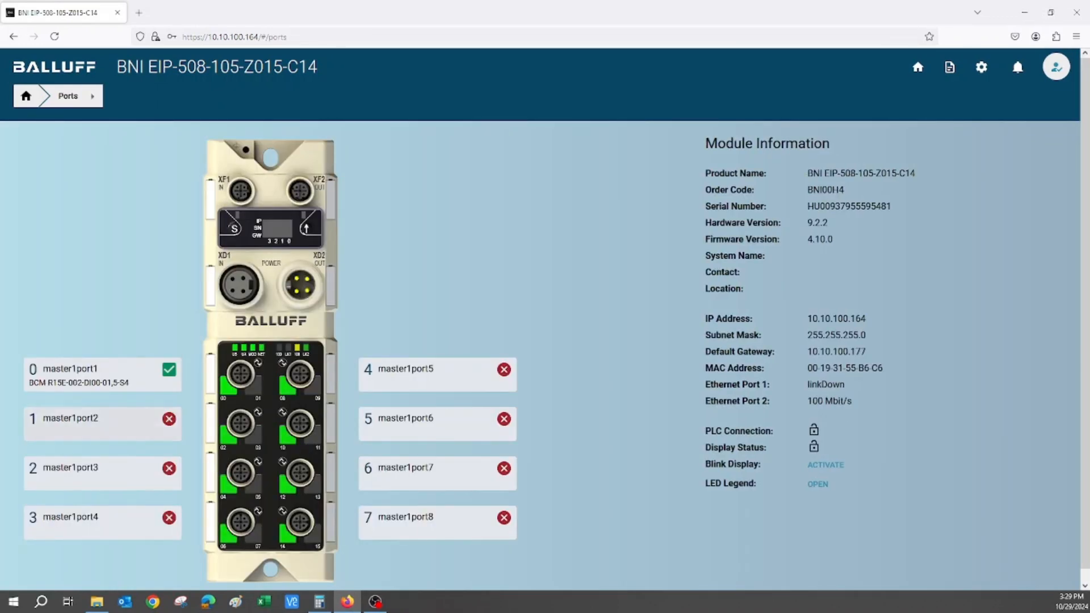
left_click(102, 375)
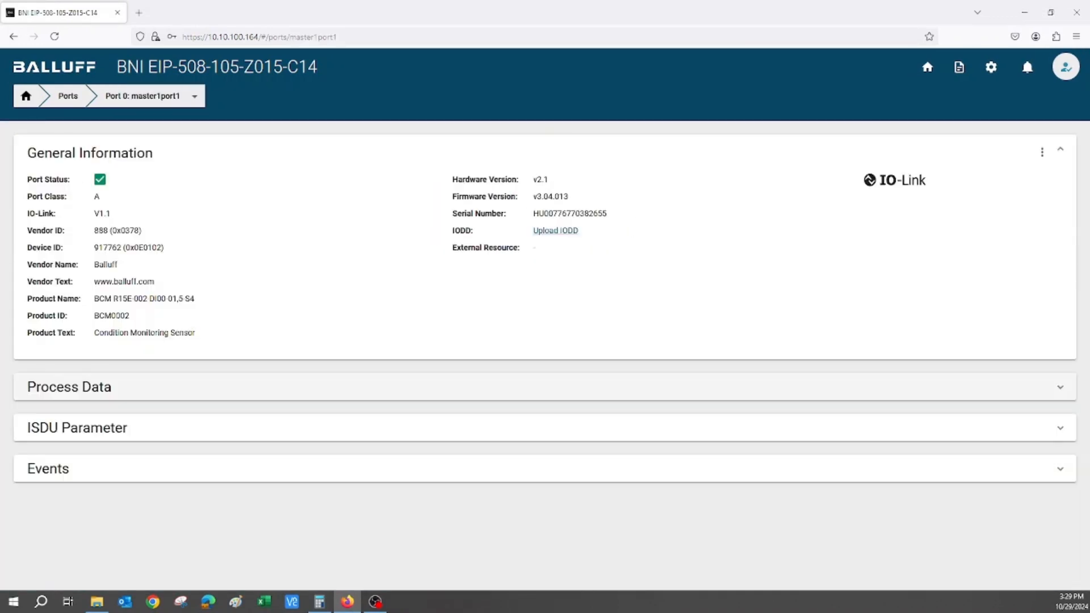
left_click(102, 427)
scroll(102, 427, "down", 3)
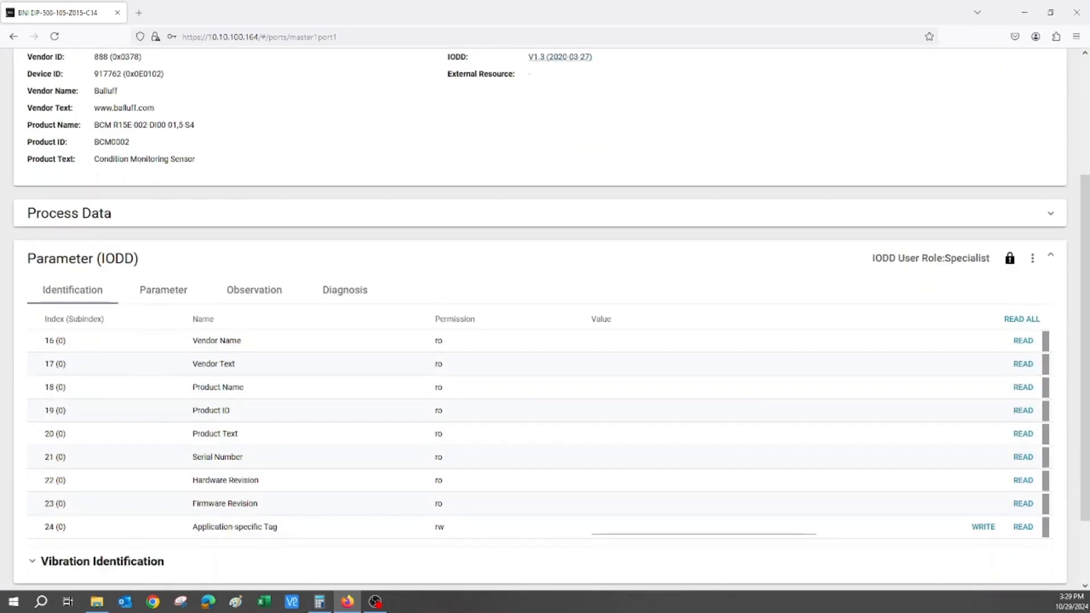
left_click(163, 290)
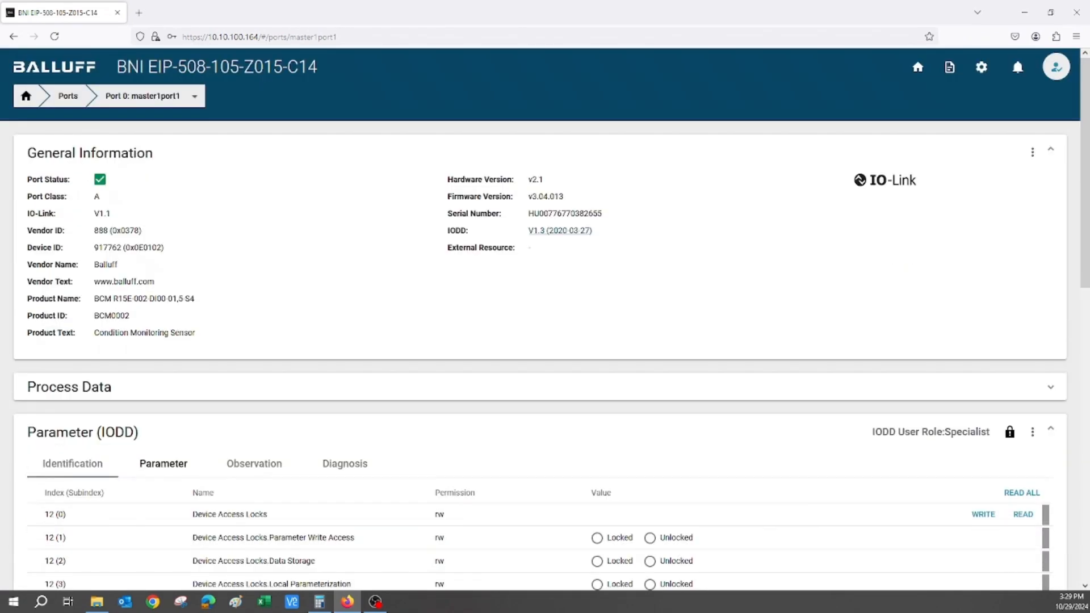
Read the device's Process Data Profile, set it to Vibration Velocity - 1, and write the value to the device
scroll(545, 318, "down", 8)
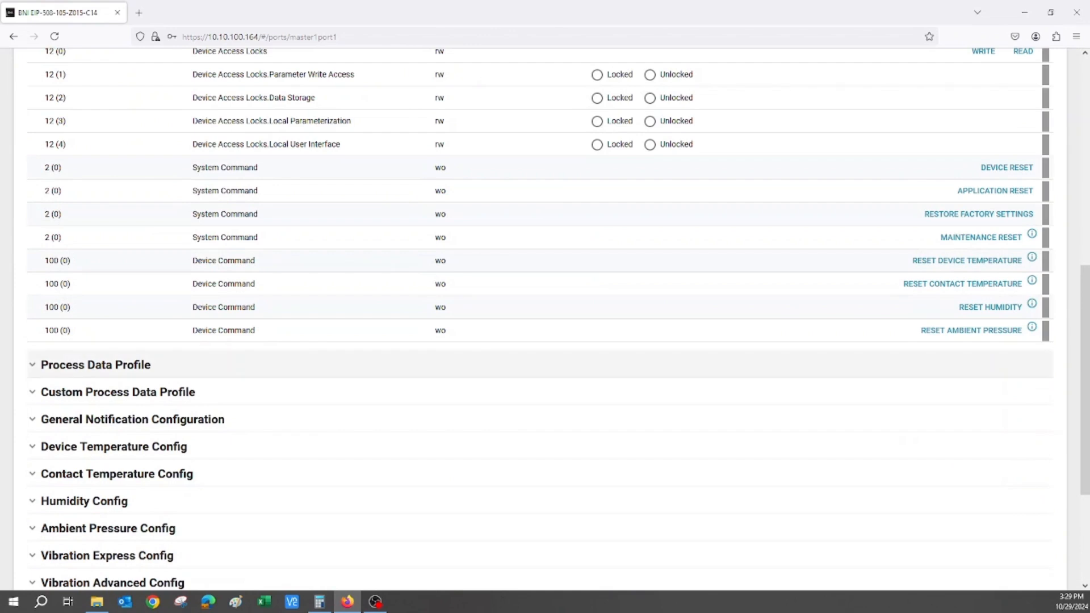
left_click(95, 365)
left_click(1021, 398)
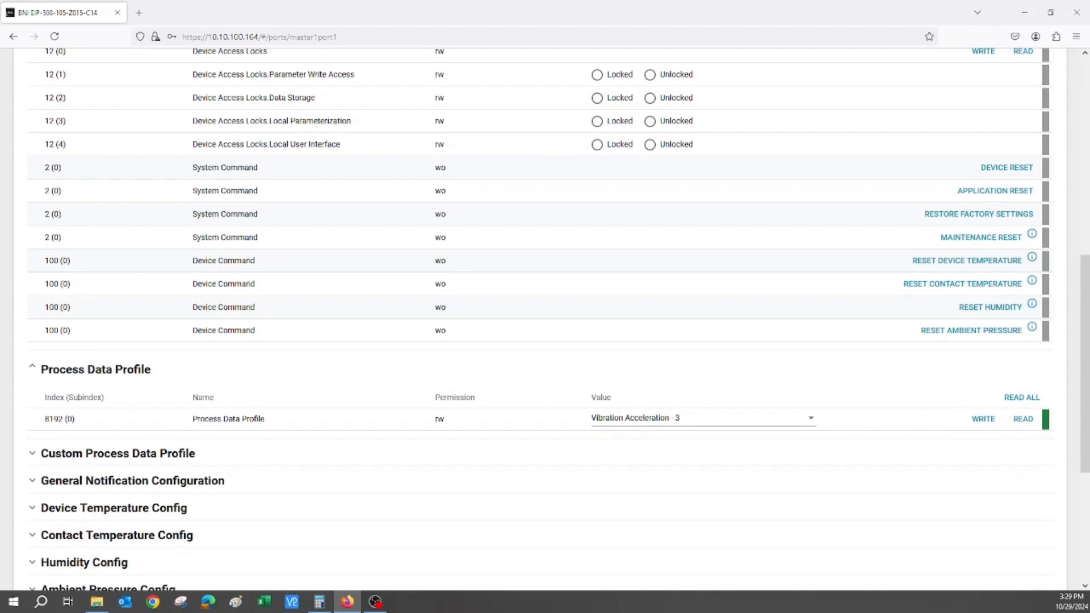
left_click(698, 418)
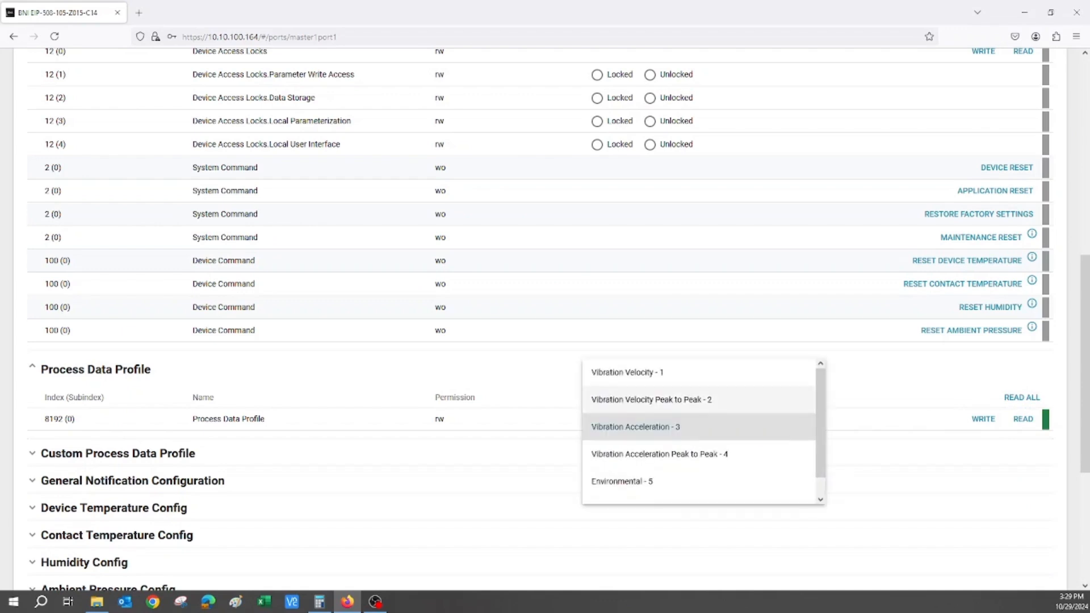
left_click(681, 373)
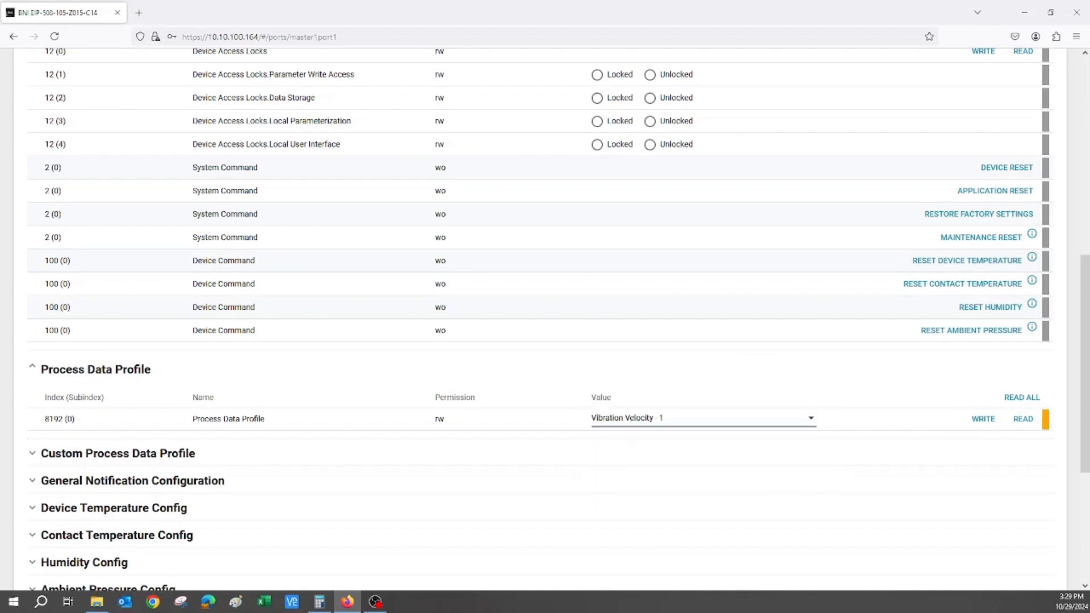
left_click(983, 419)
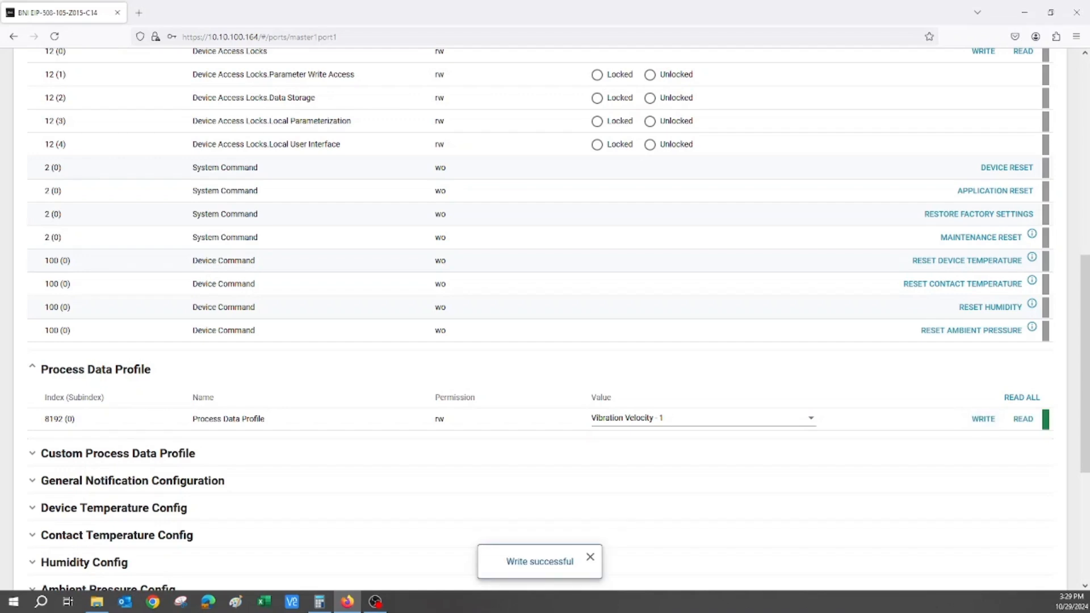
Log out of the admin account
scroll(541, 319, "up", 8)
left_click(1055, 67)
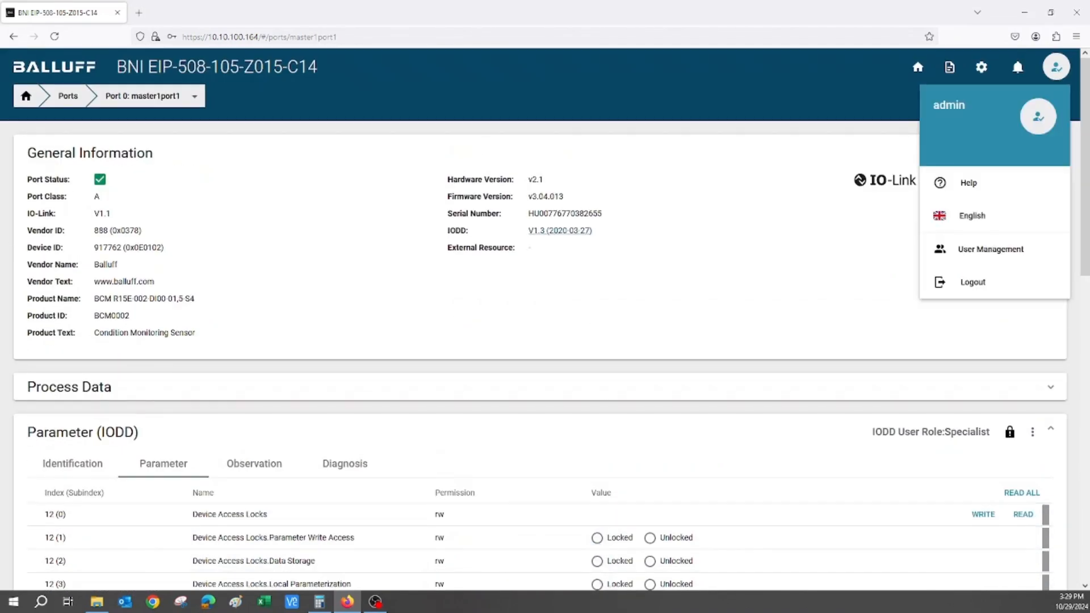
left_click(972, 282)
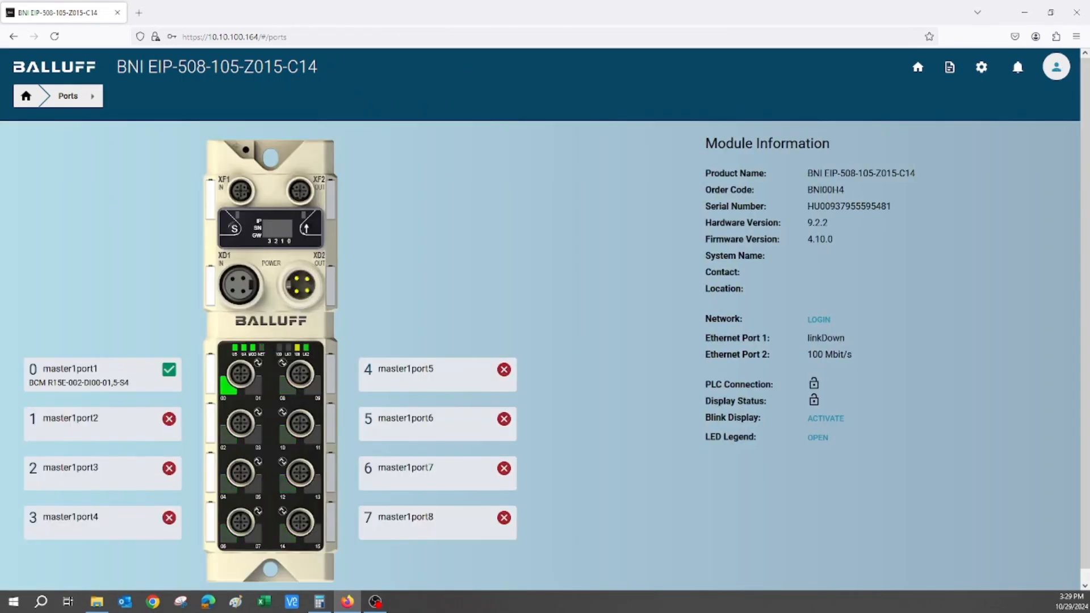
Log in as user1, entering the account password
left_click(1056, 67)
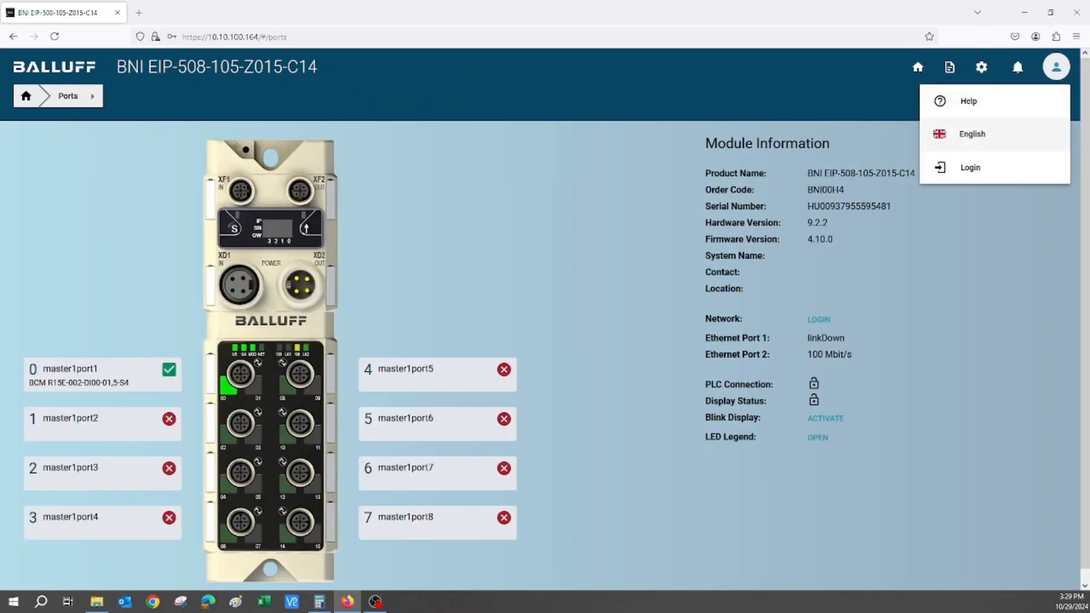
left_click(971, 168)
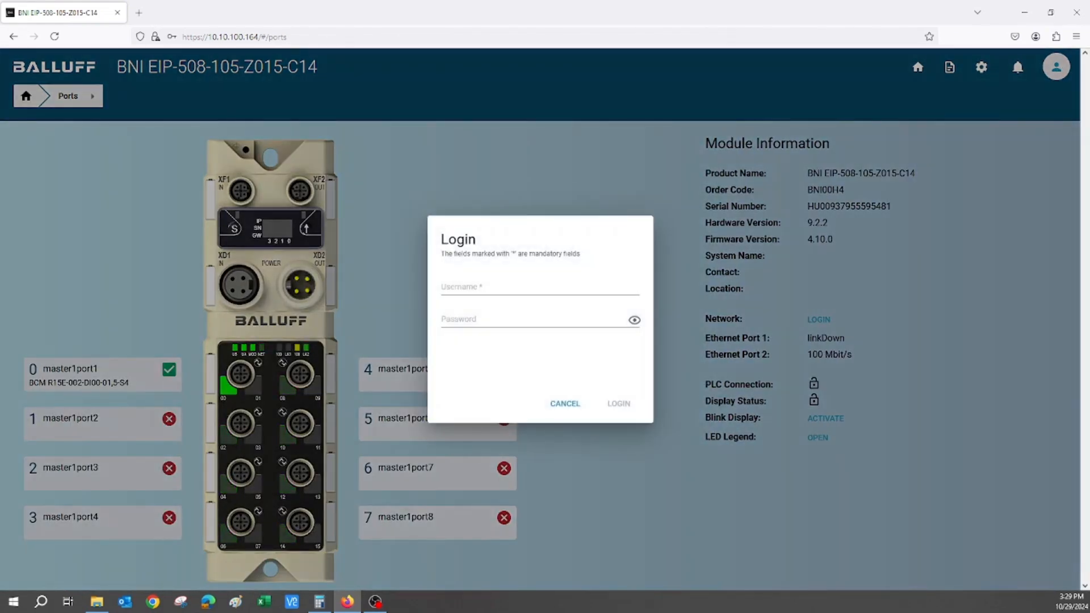
left_click(482, 287)
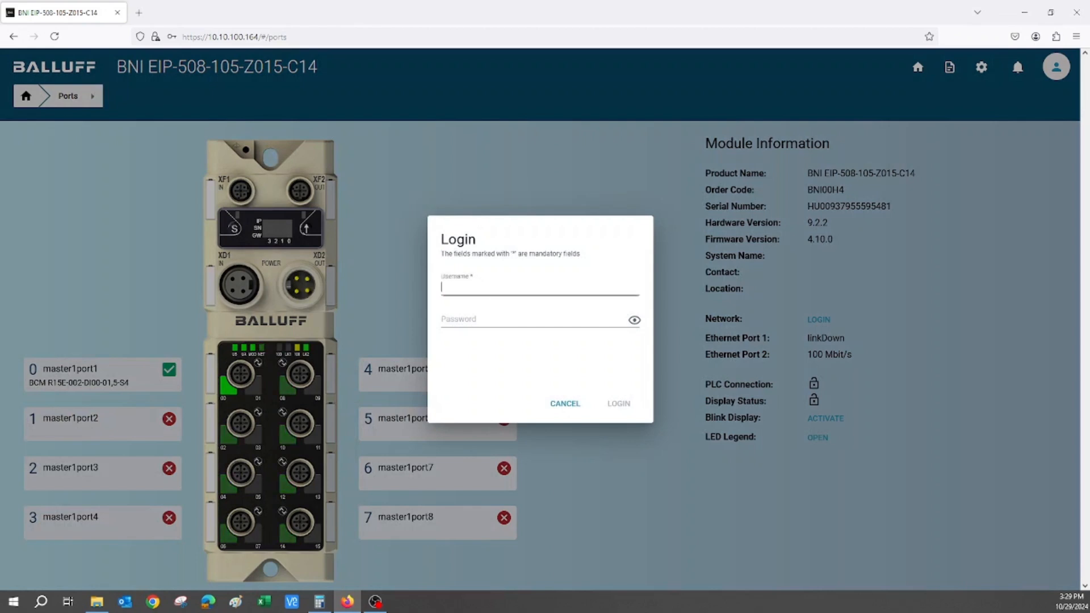
type("user")
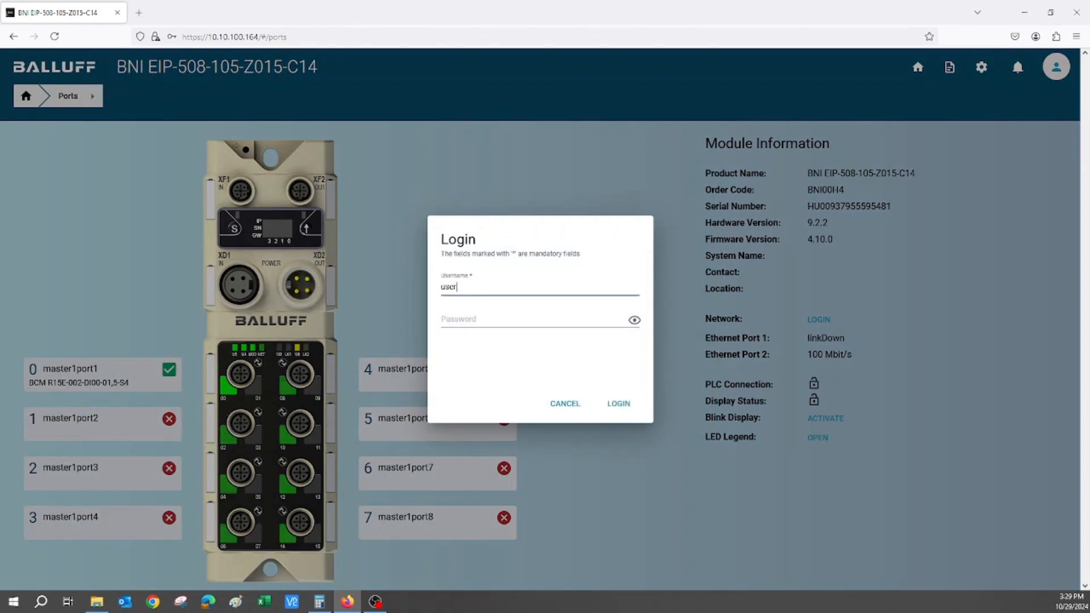
type("1")
key("Tab")
type("•••")
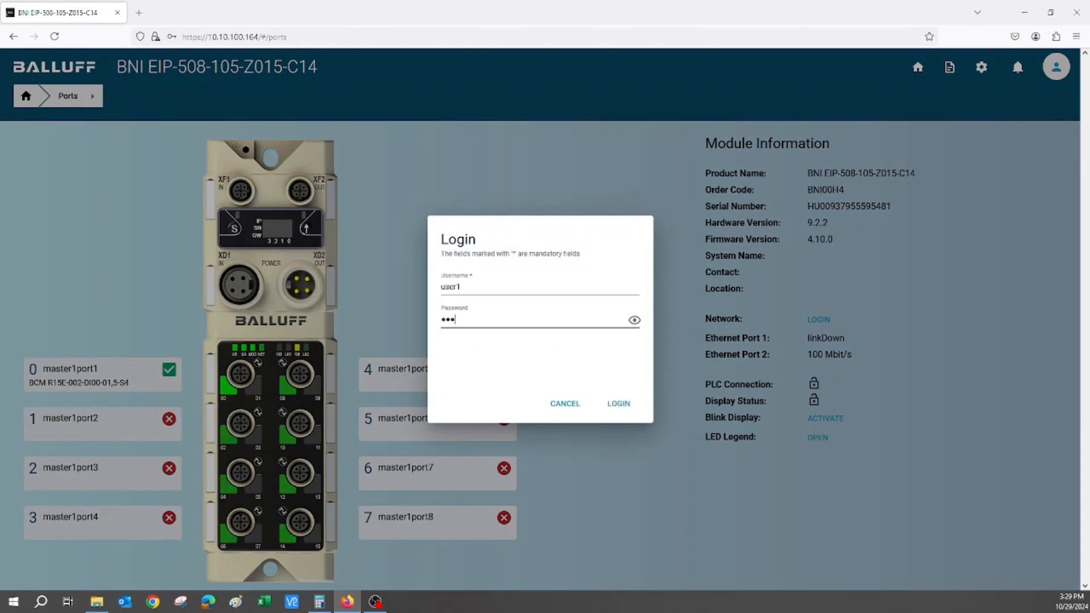
type("••••••••••••••••")
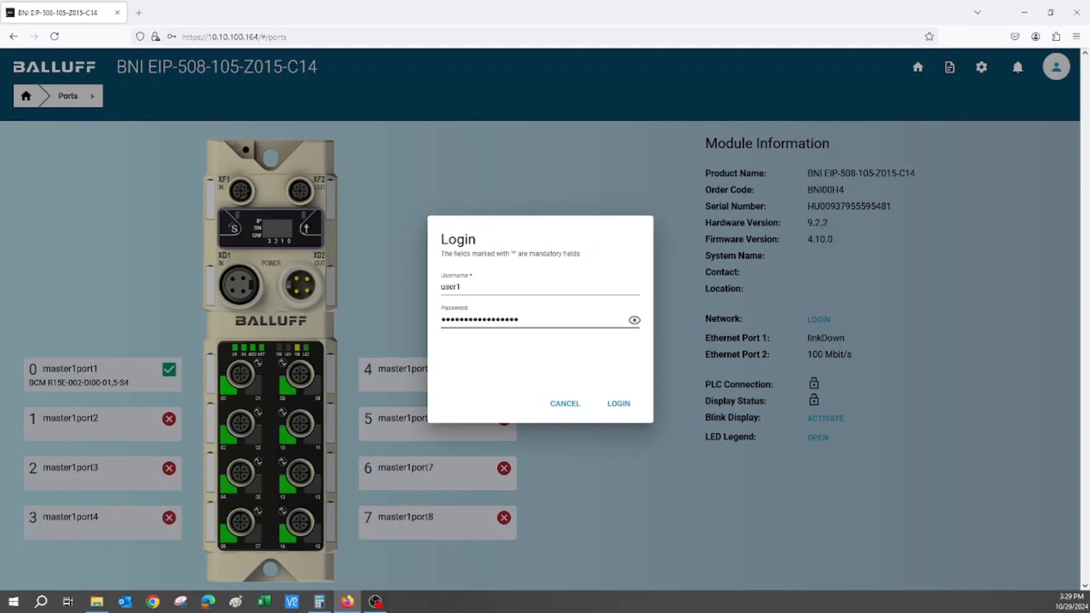
key("Return")
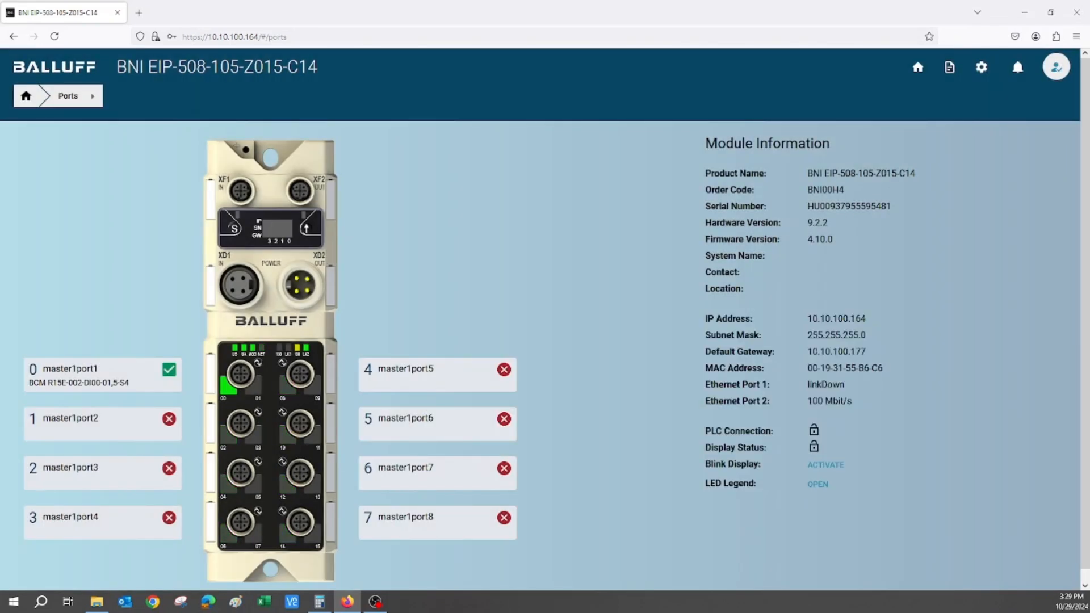
Open the IODD parameters of the device on port 0 (master1port1) and read all values of the Process Data Profile
left_click(98, 381)
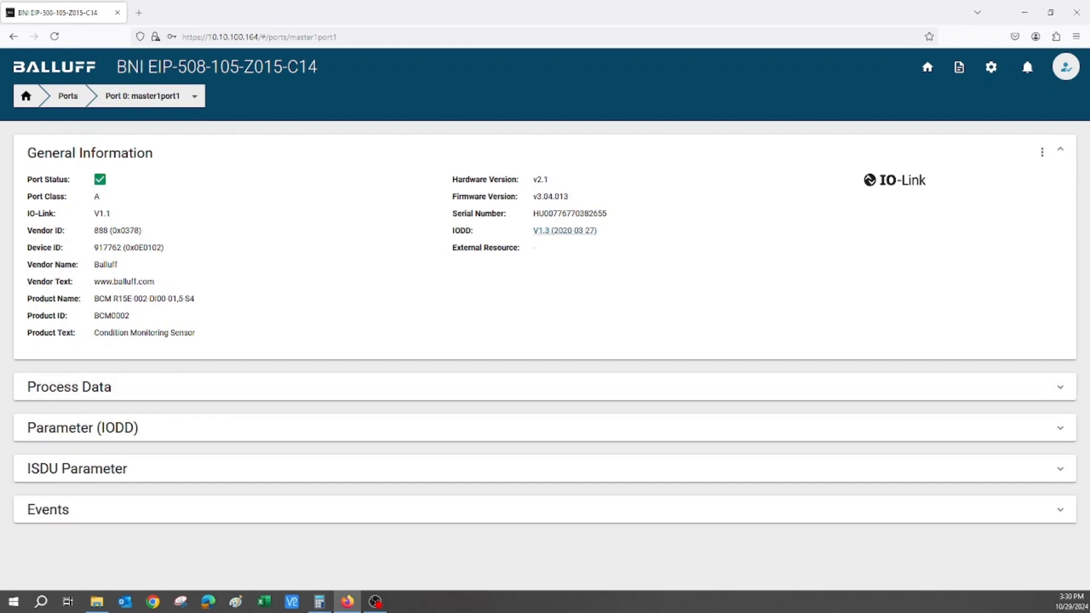
left_click(83, 428)
scroll(153, 409, "down", 1)
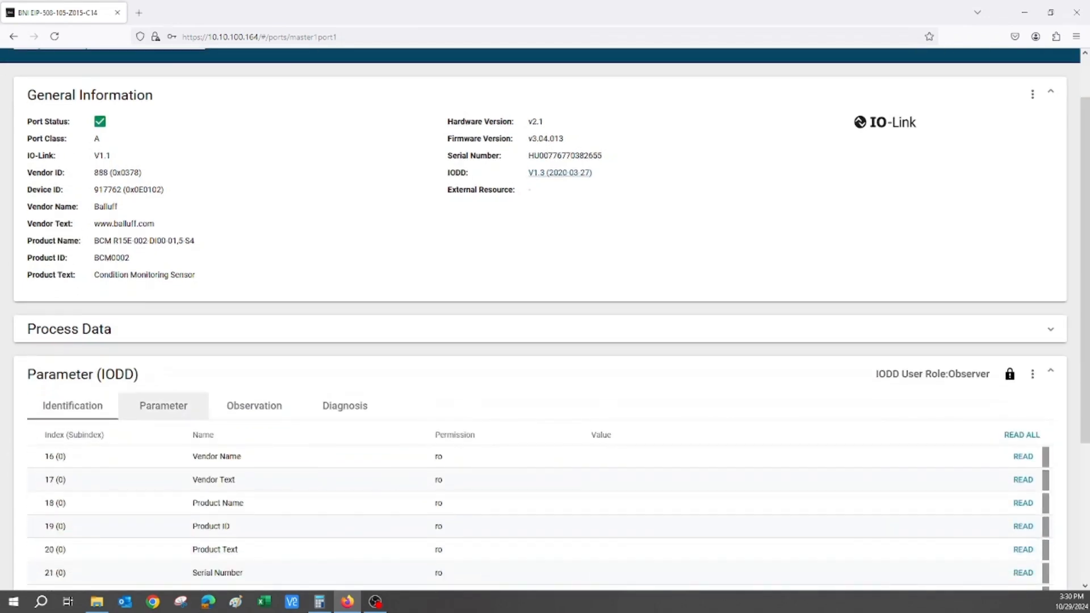
left_click(163, 406)
scroll(163, 397, "down", 3)
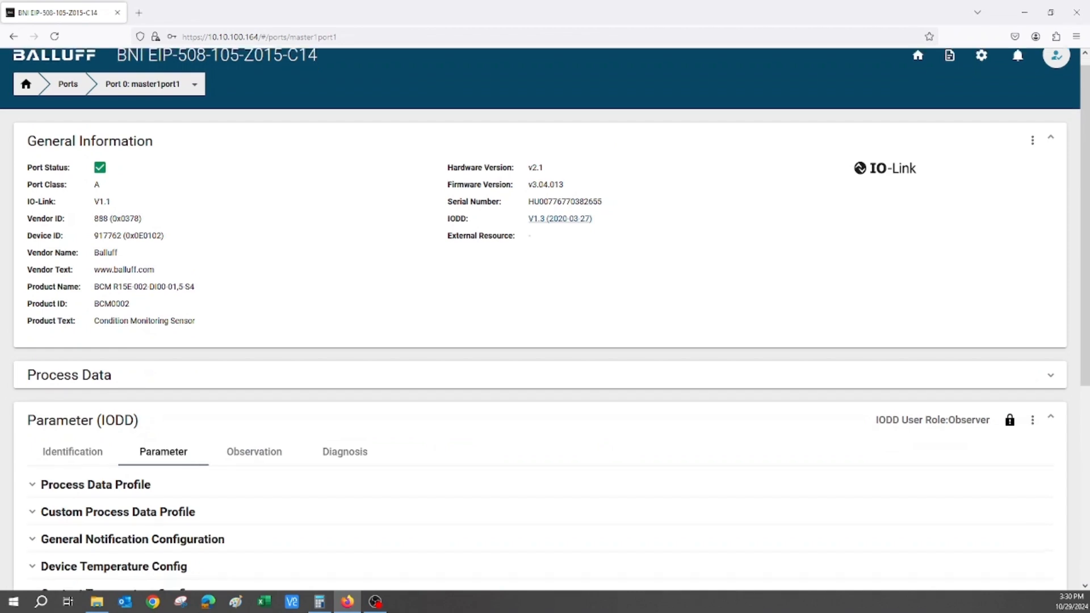
left_click(125, 322)
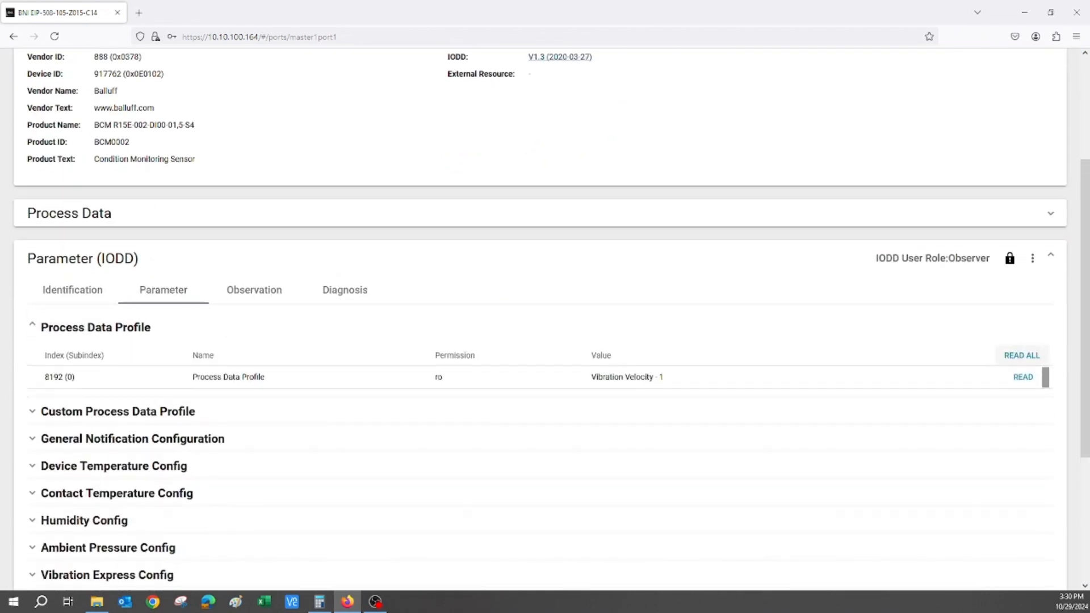
left_click(1021, 355)
scroll(545, 318, "up", 3)
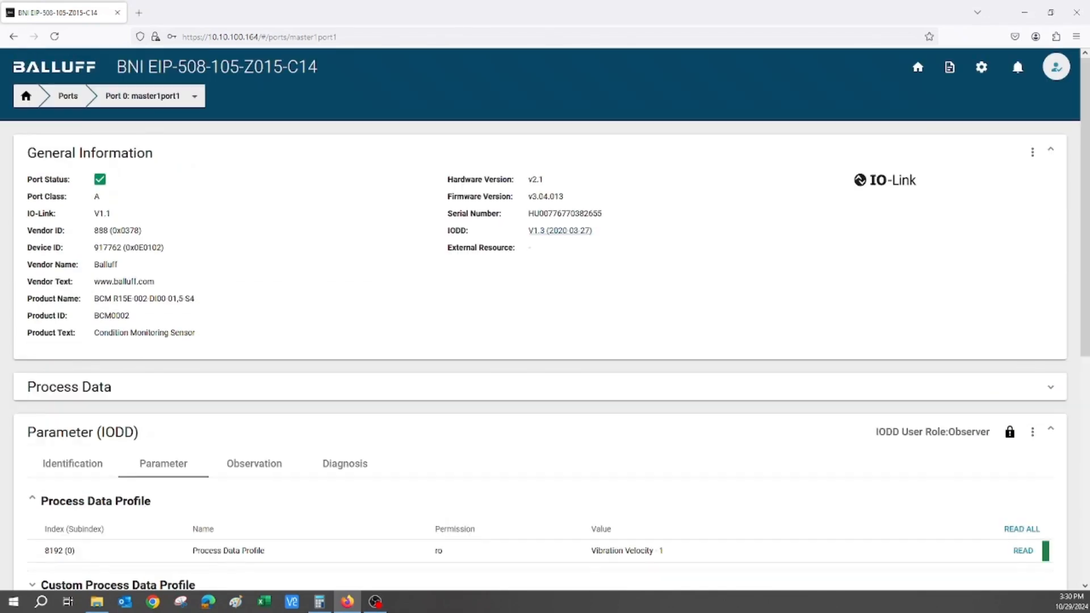